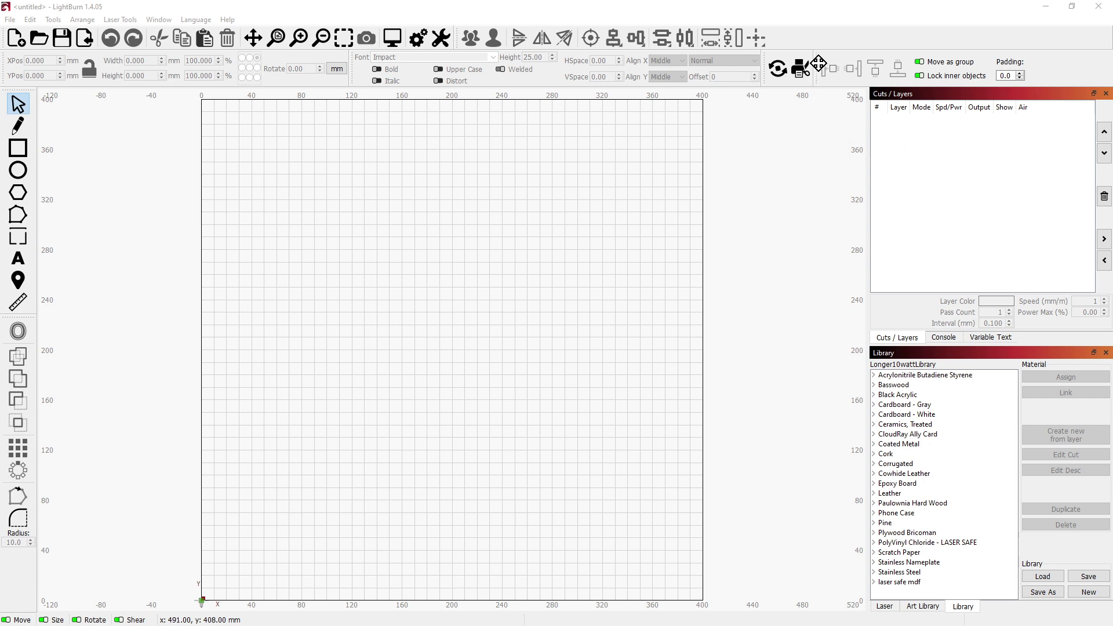
Float the alignment tools off the toolbar and back, then turn on the colour Cut Palette.
left_click_drag(818, 63, 896, 66)
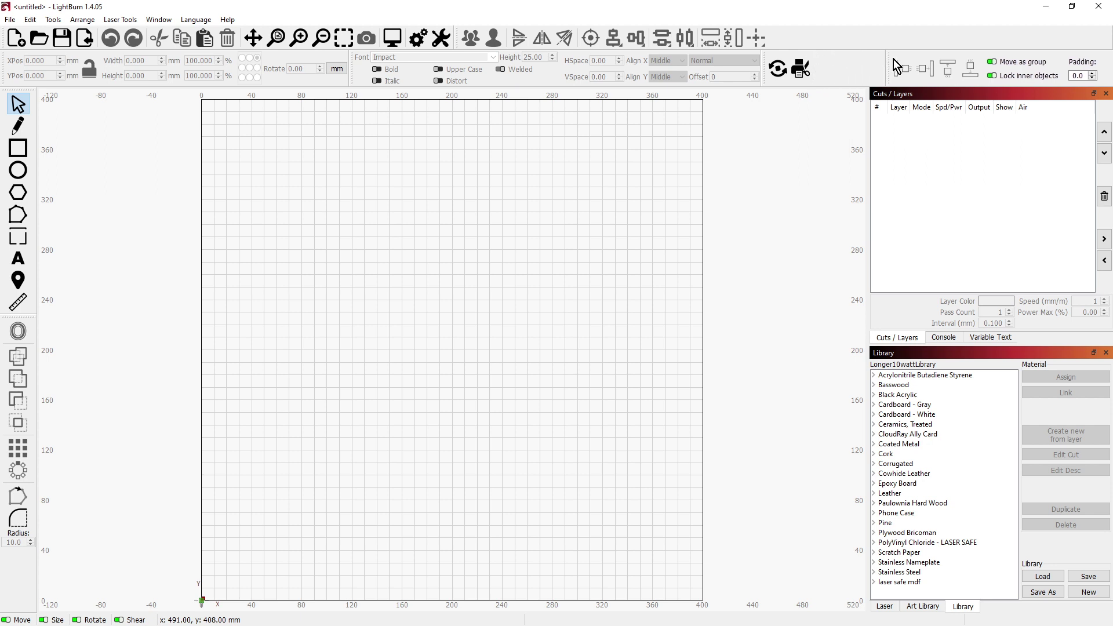
mouse_move(895, 66)
left_mouse_down()
mouse_move(731, 150)
mouse_move(68, 140)
left_mouse_up()
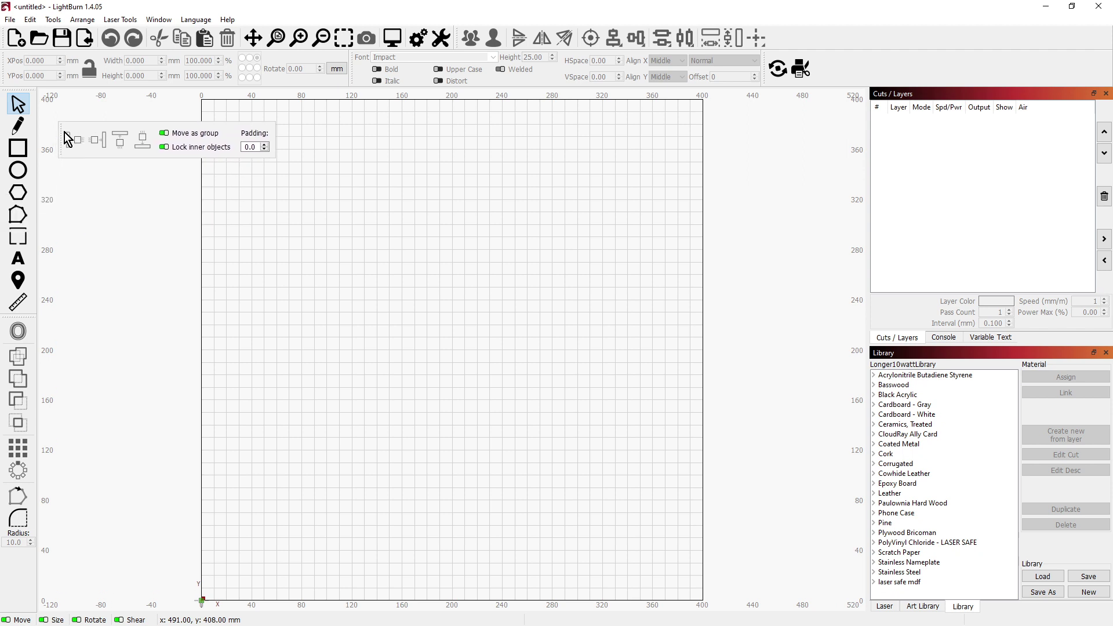
mouse_move(69, 139)
left_mouse_down()
mouse_move(22, 66)
mouse_move(823, 63)
left_mouse_up()
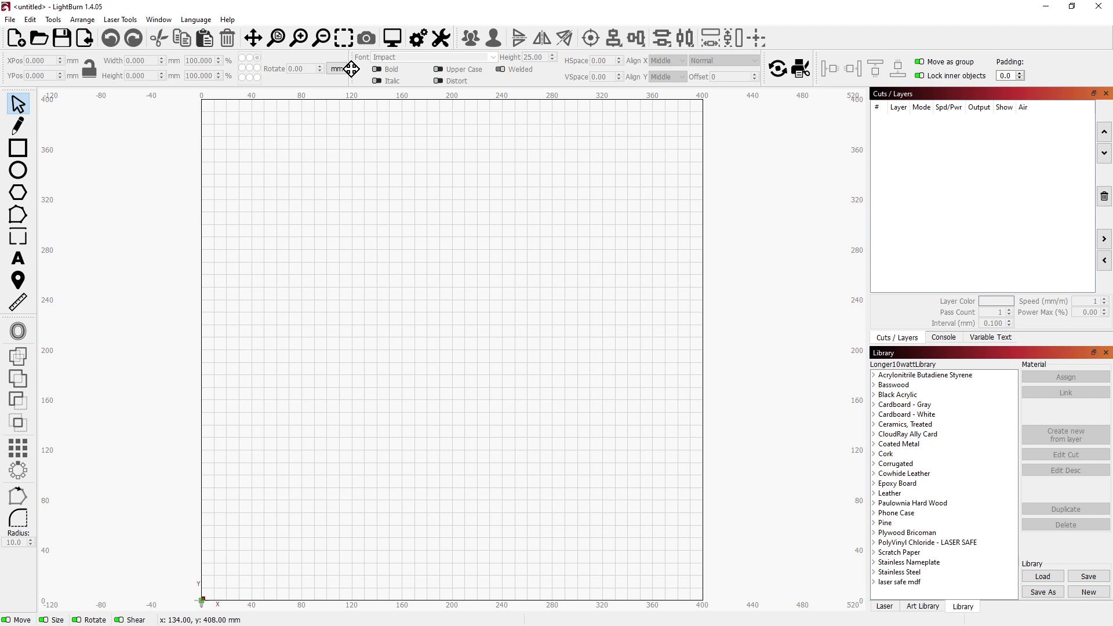
right_click(350, 69)
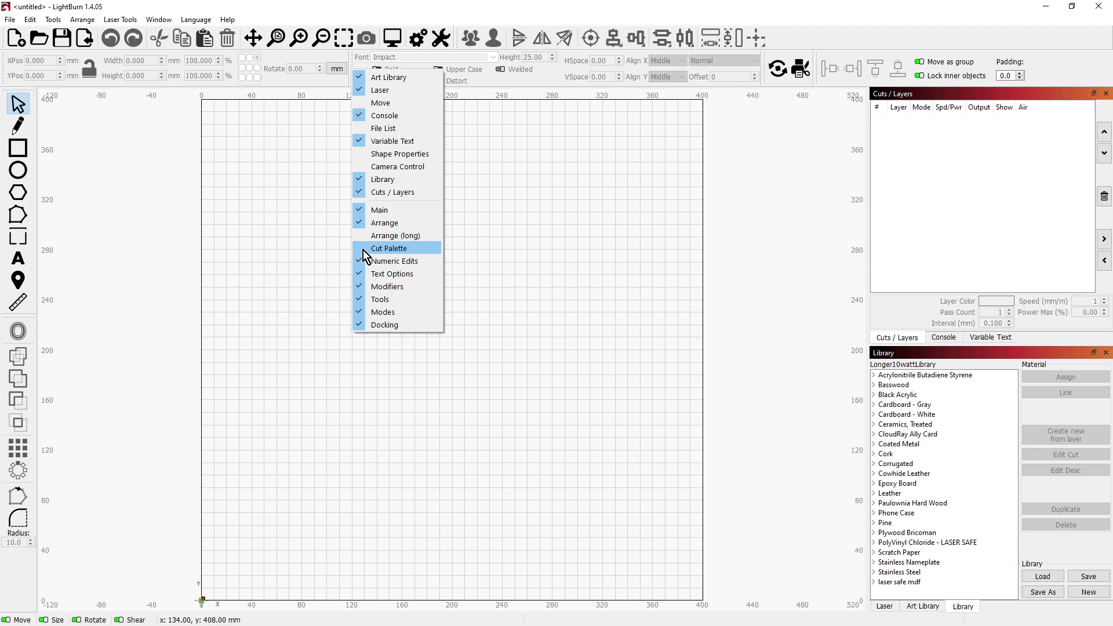
left_click(363, 249)
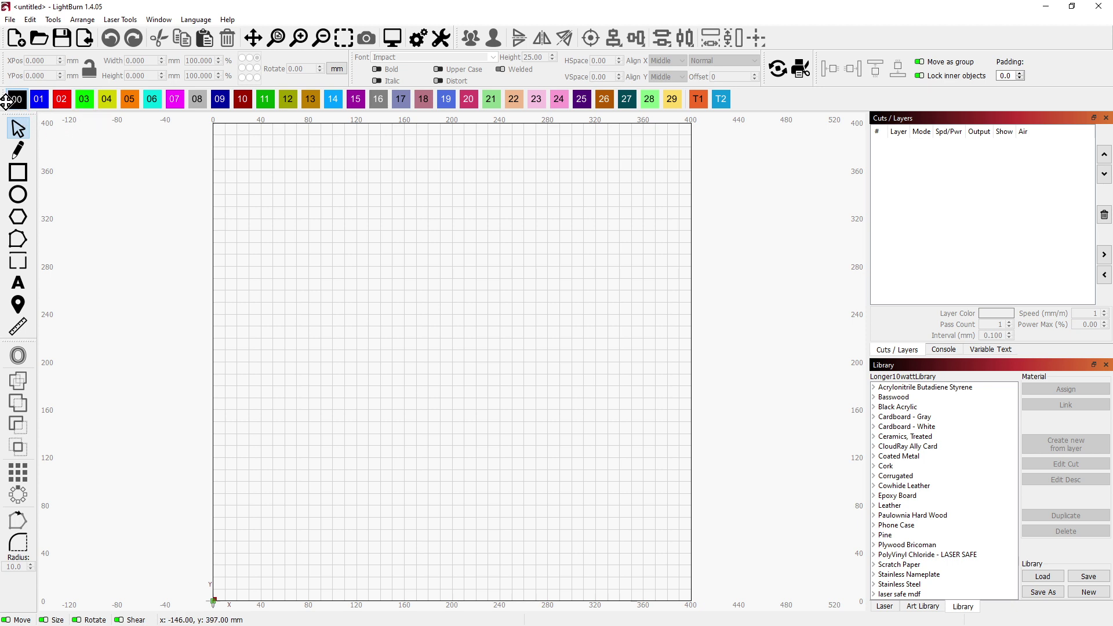
mouse_move(4, 99)
left_mouse_down()
mouse_move(23, 163)
mouse_move(35, 123)
mouse_move(167, 36)
mouse_move(18, 38)
mouse_move(48, 530)
mouse_move(42, 603)
mouse_move(65, 600)
mouse_move(18, 600)
left_mouse_up()
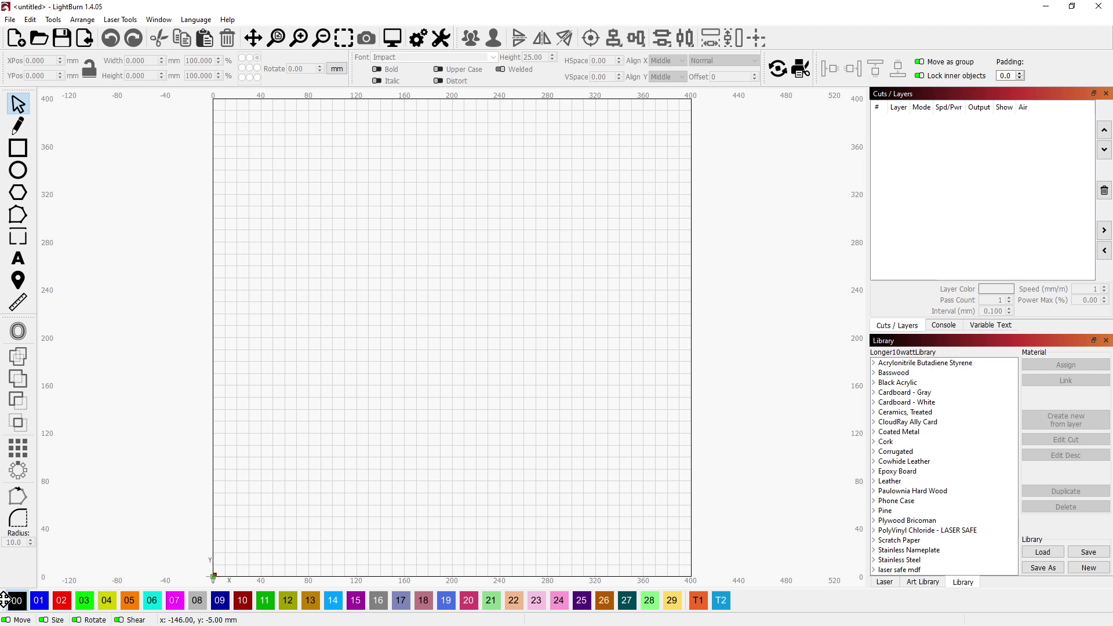
left_click_drag(13, 600, 103, 98)
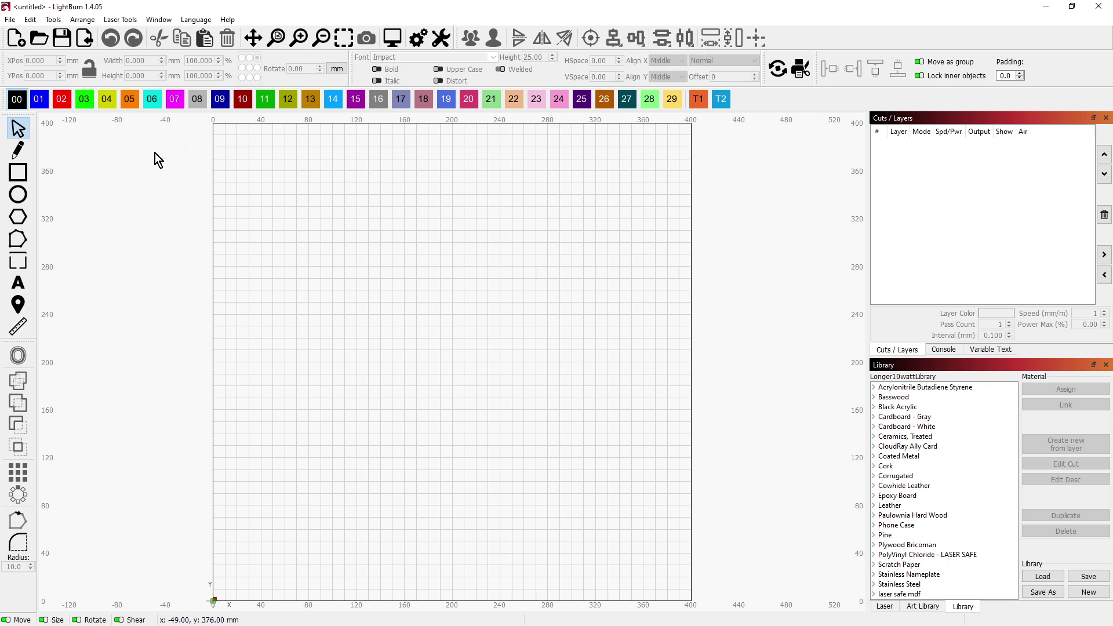
Hide the short Arrange toolbar and turn on Arrange (long) in its place.
right_click(766, 62)
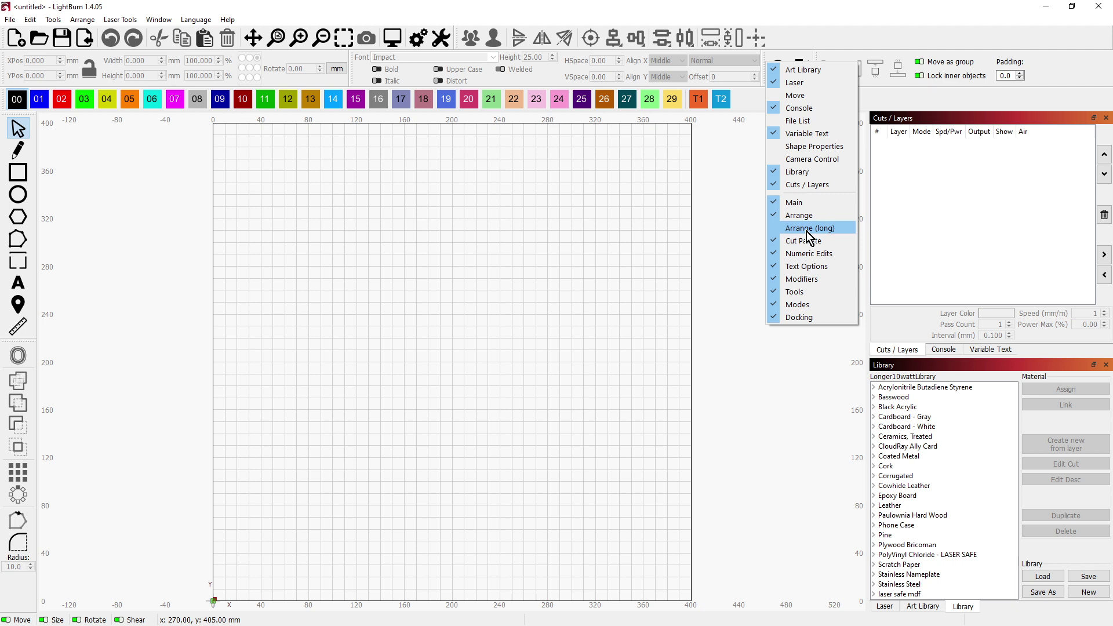
left_click(774, 216)
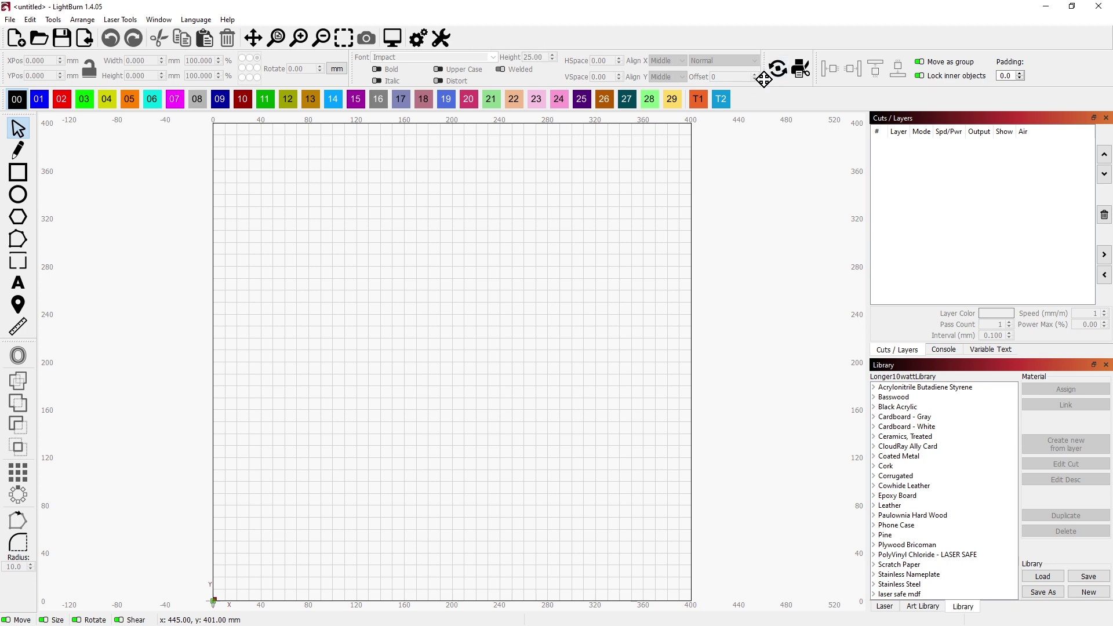
right_click(817, 69)
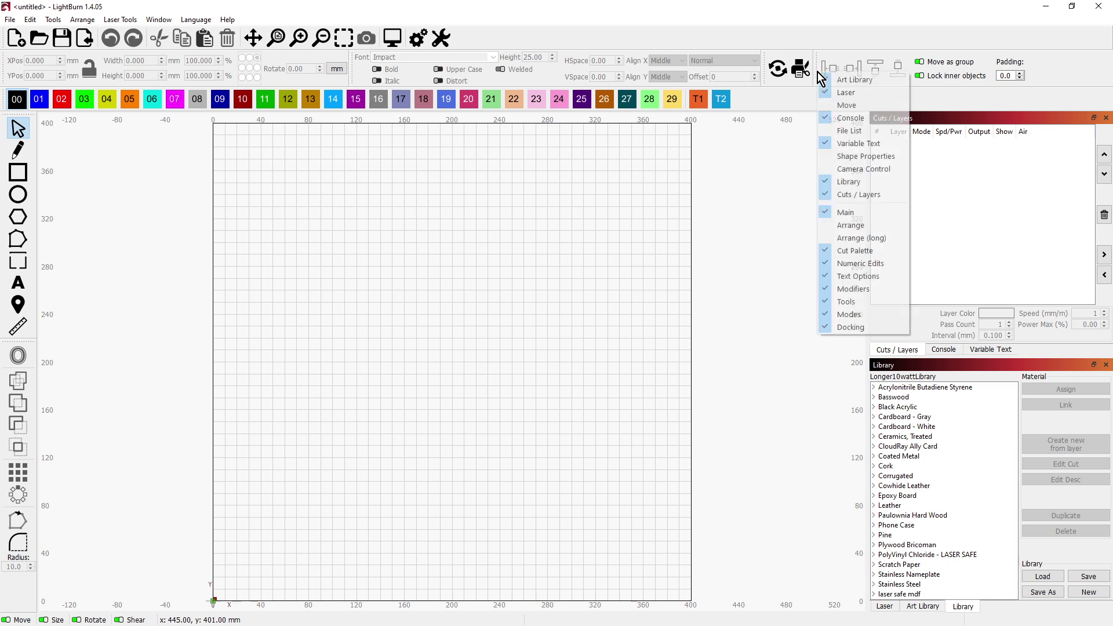
left_click(828, 242)
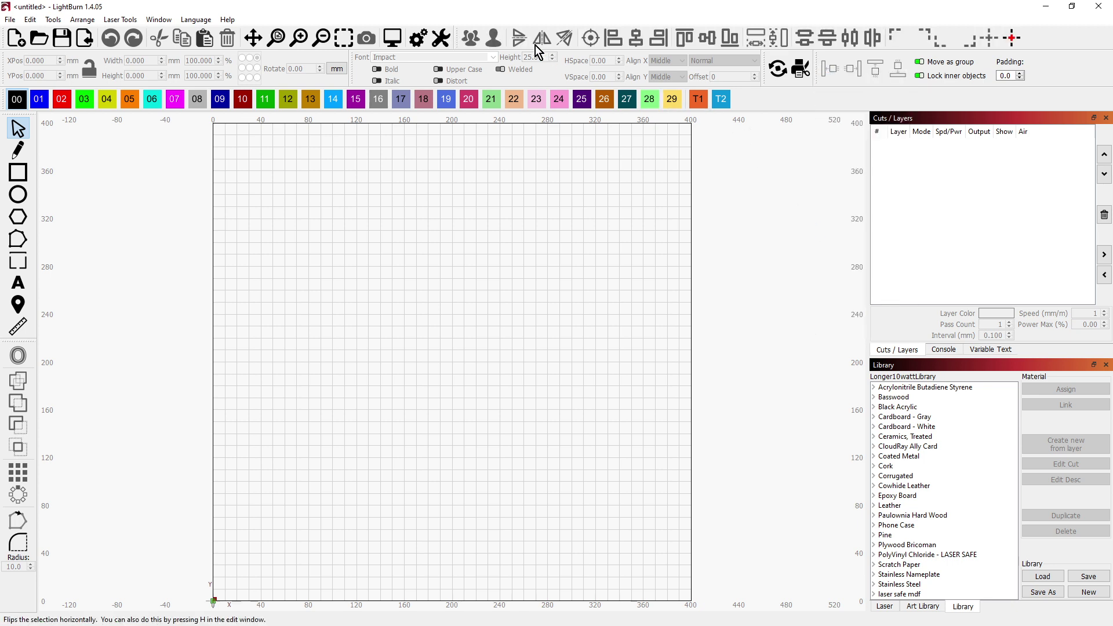